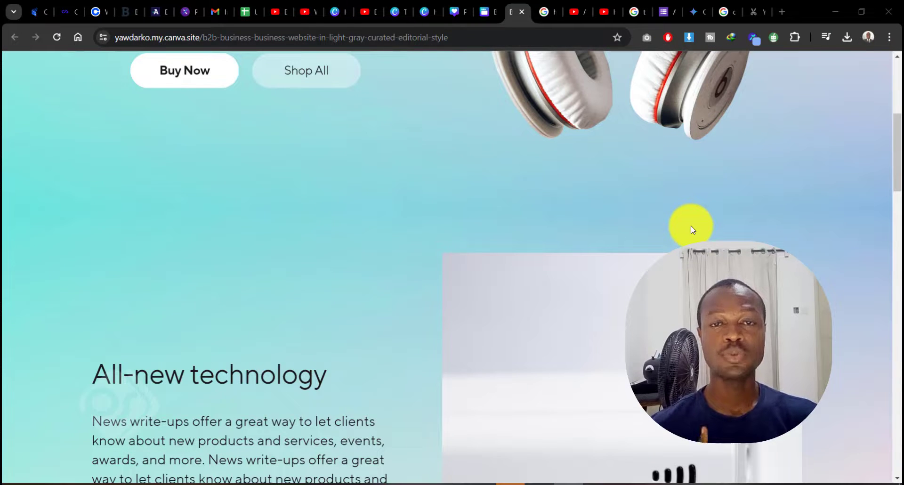
# Step: Scroll the published site down to the Connect with us section and back up slightly
pyautogui.scroll(-15, 691, 230)
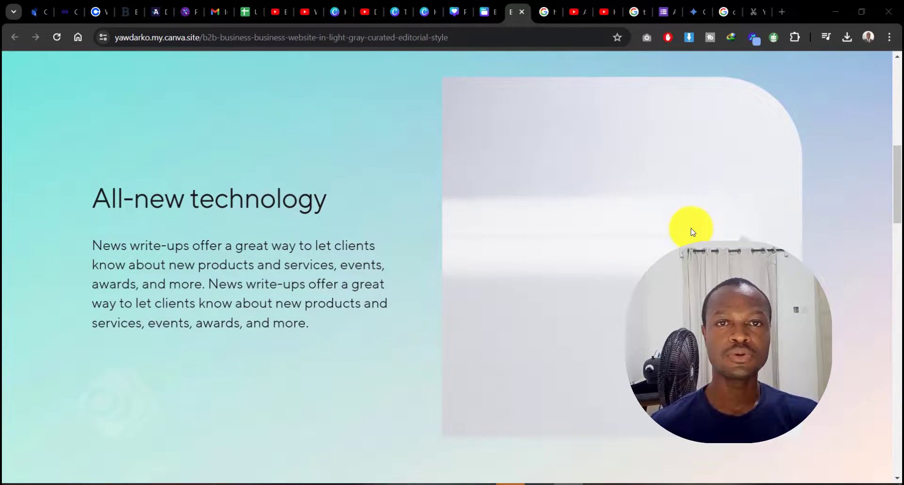
pyautogui.scroll(-12, 693, 231)
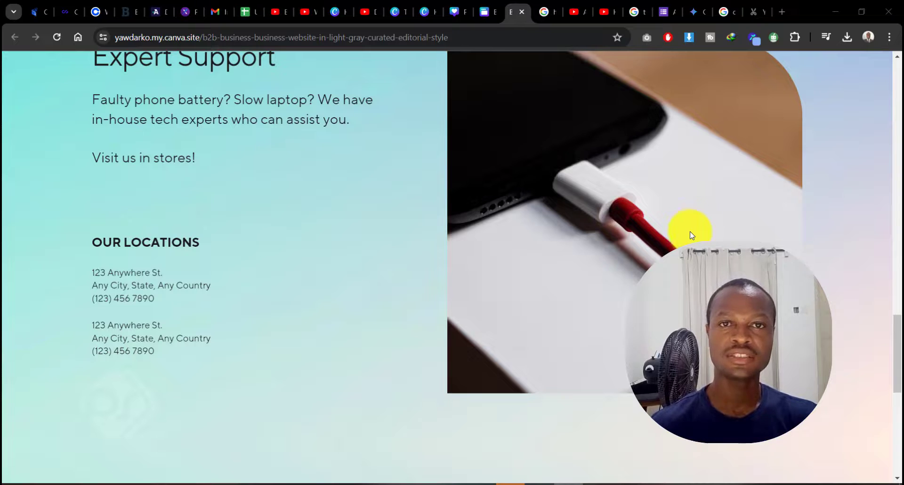
pyautogui.scroll(3, 691, 235)
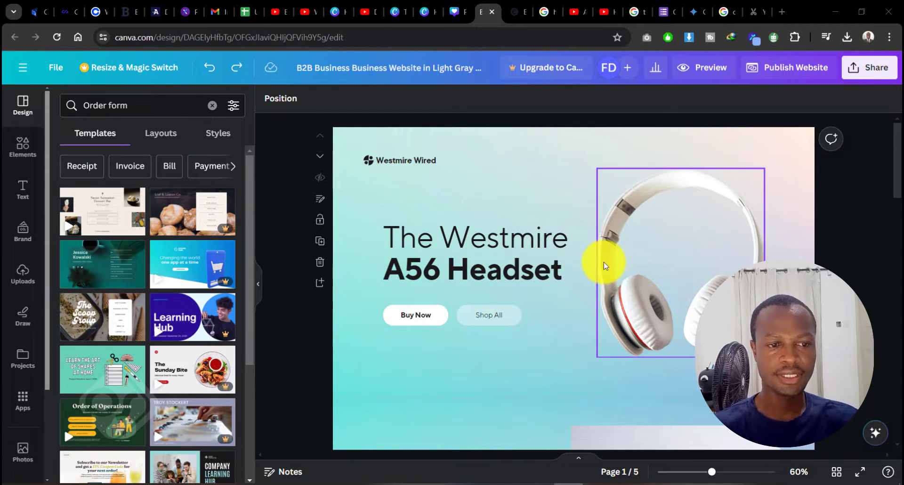
# Step: Scroll the Canva design to page 5's Connect with us section, then switch to Google Forms
pyautogui.scroll(-5, 499, 262)
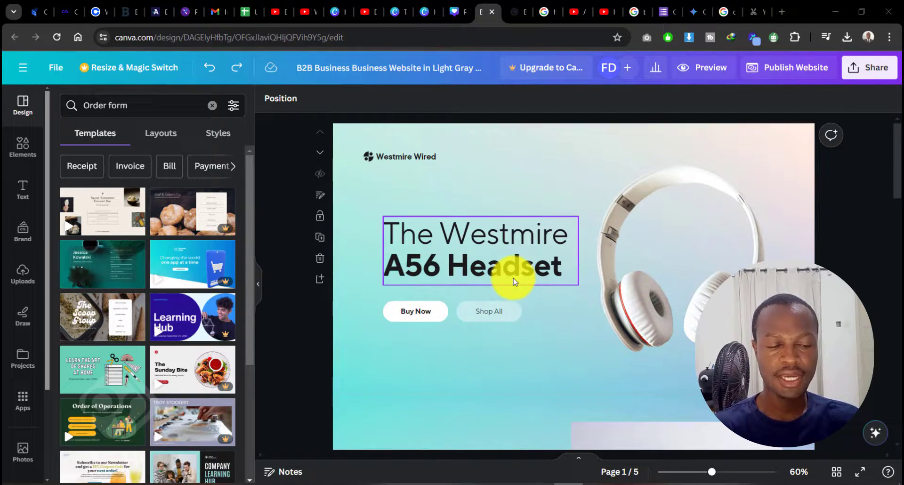
pyautogui.scroll(-15, 514, 279)
pyautogui.scroll(-5, 514, 281)
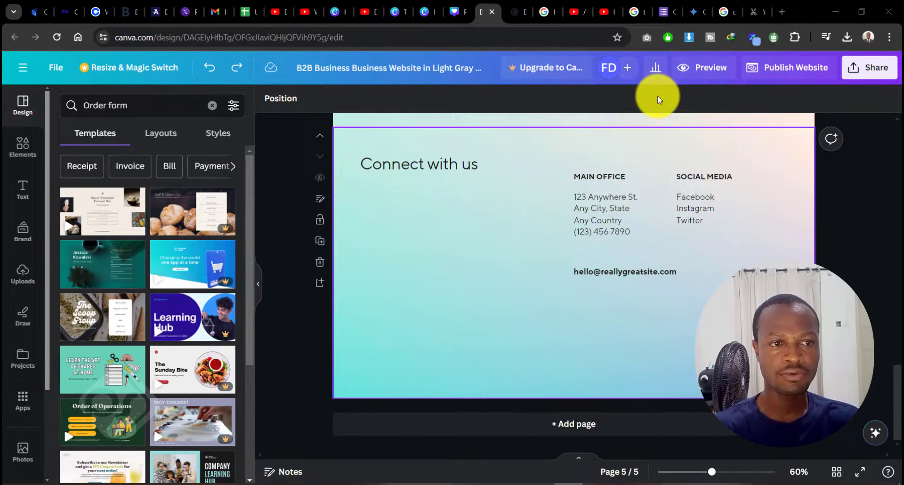
pyautogui.click(662, 10)
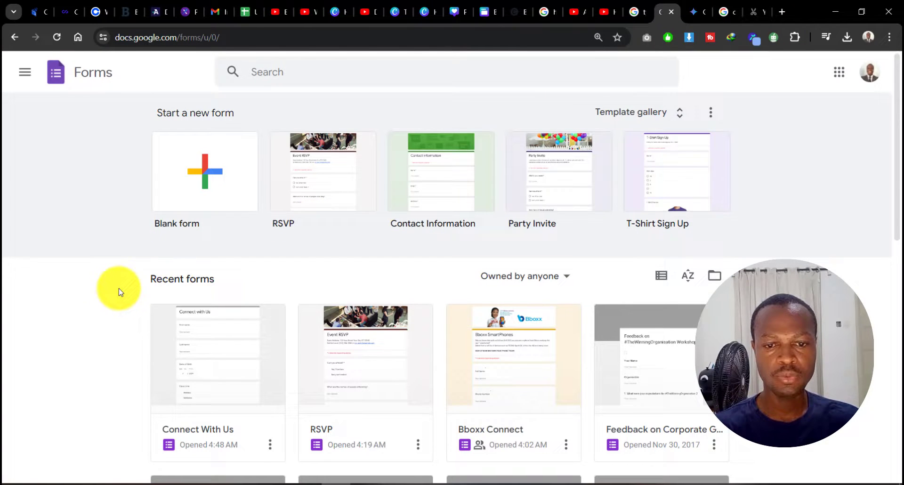
# Step: Open the Connect With Us form from Recent forms and review its questions
pyautogui.scroll(-2, 110, 294)
pyautogui.scroll(2, 109, 294)
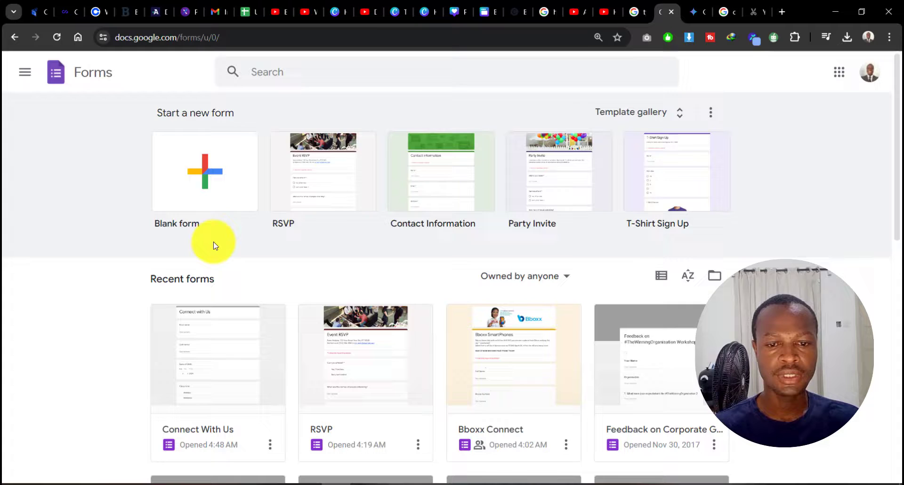
pyautogui.scroll(-3, 132, 289)
pyautogui.scroll(3, 130, 292)
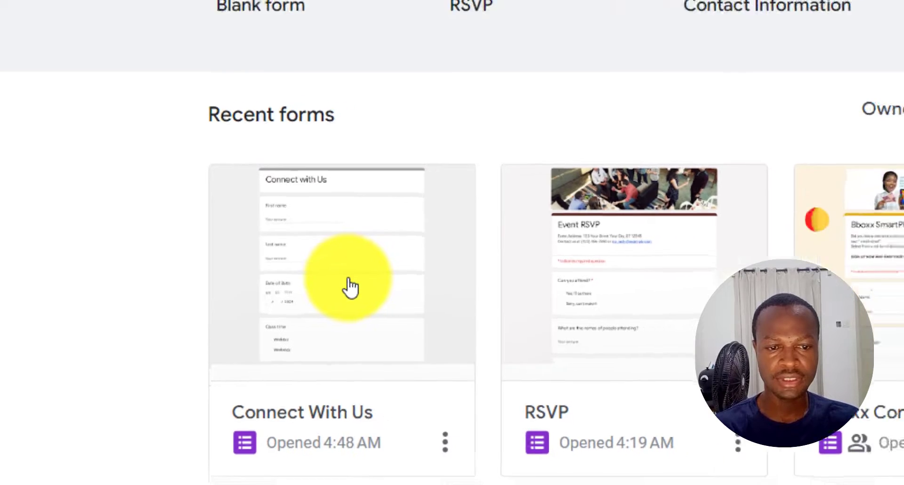
pyautogui.click(349, 287)
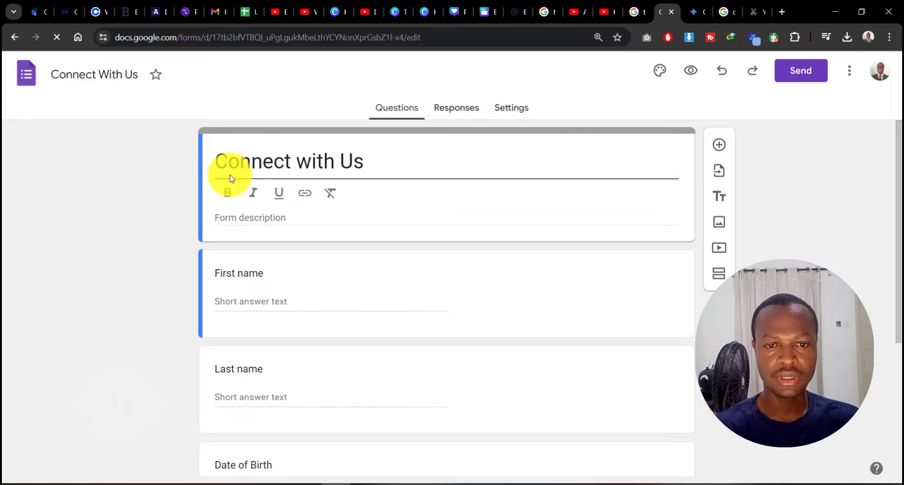
pyautogui.scroll(-5, 275, 276)
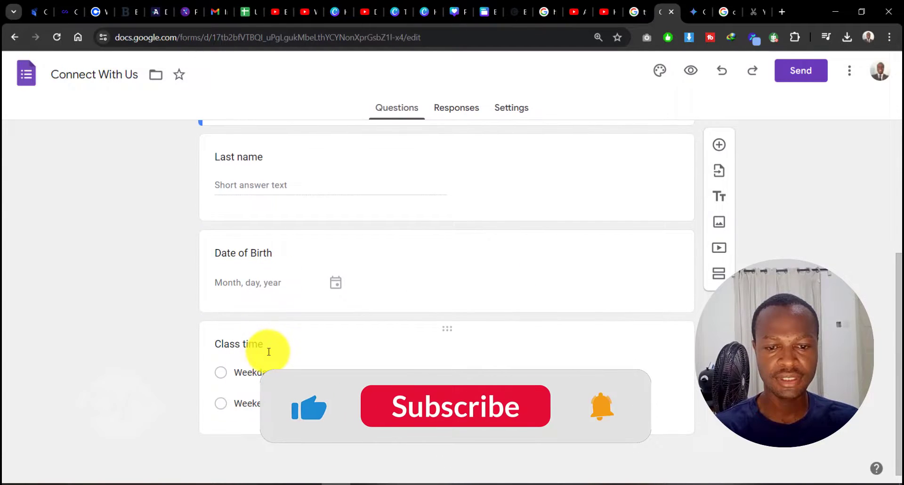
pyautogui.scroll(5, 292, 363)
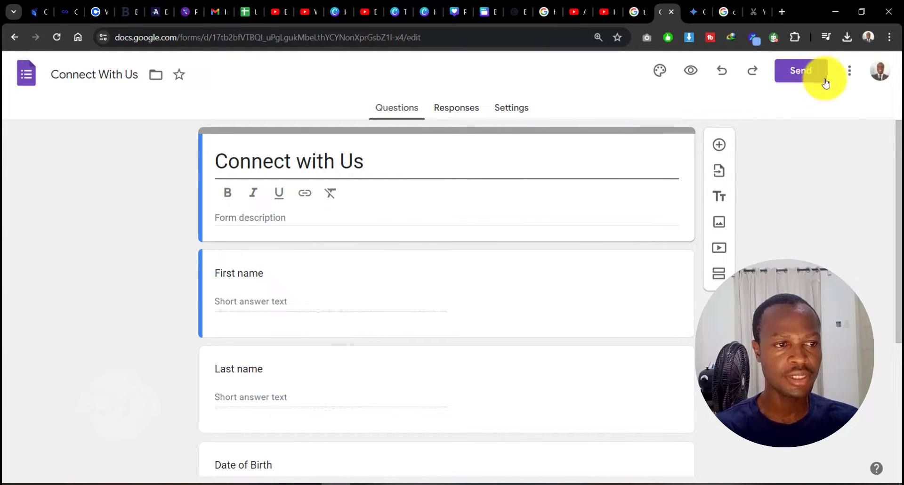
# Step: Copy a shortened share link for the Connect With Us form to the clipboard
pyautogui.click(804, 78)
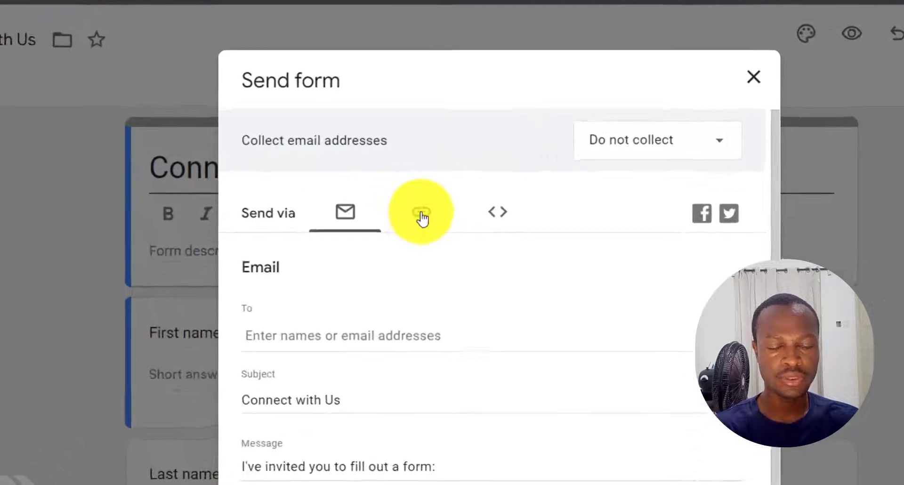
pyautogui.click(398, 194)
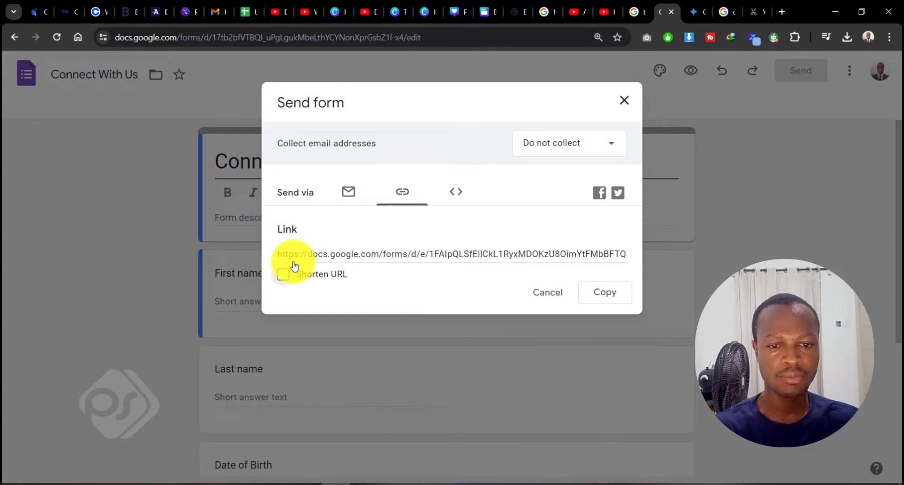
pyautogui.click(283, 275)
pyautogui.click(601, 297)
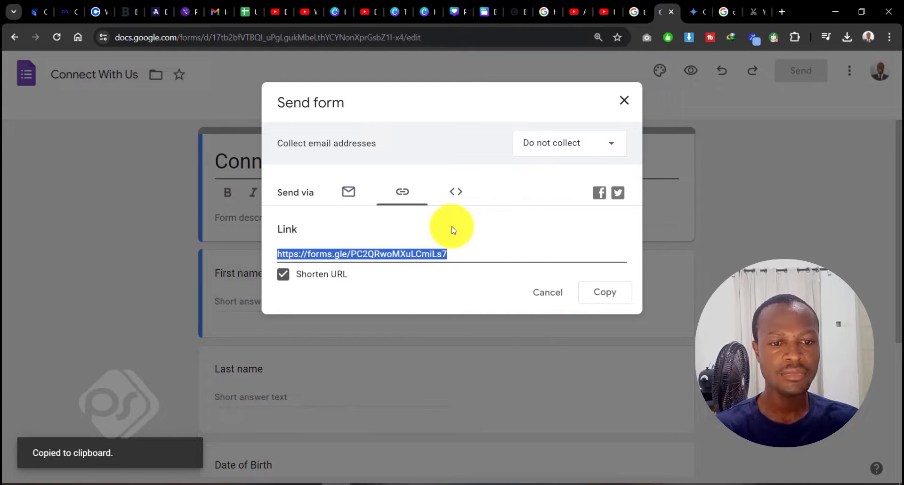
# Step: Back in Canva, use the Embed app to add the pasted forms.gle form link to page 5
pyautogui.click(485, 11)
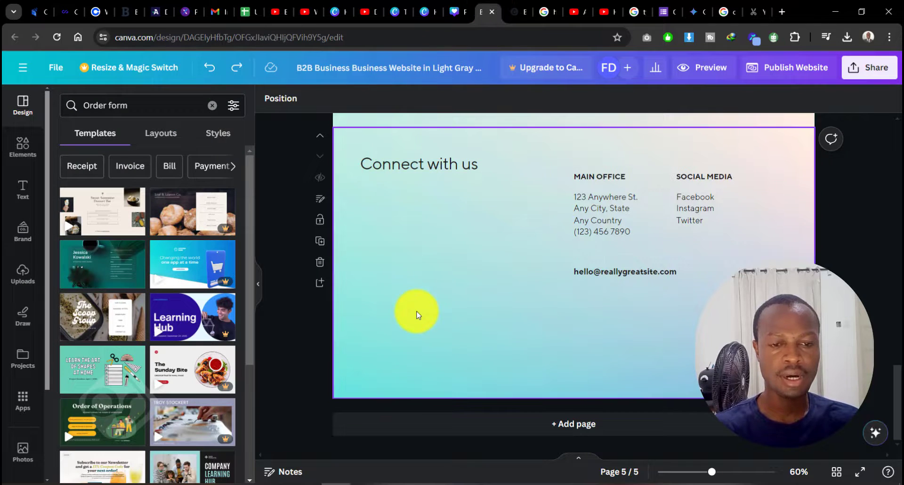
pyautogui.scroll(2, 416, 315)
pyautogui.scroll(-2, 417, 314)
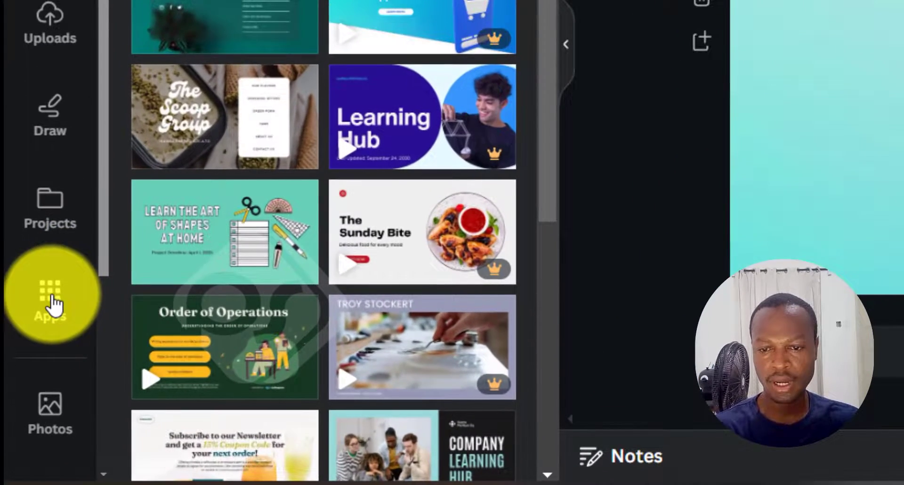
pyautogui.click(23, 401)
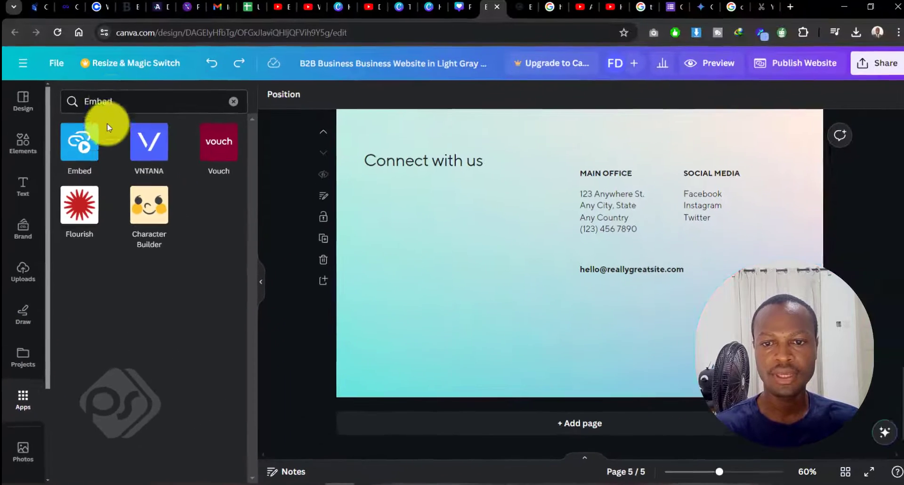
pyautogui.click(124, 104)
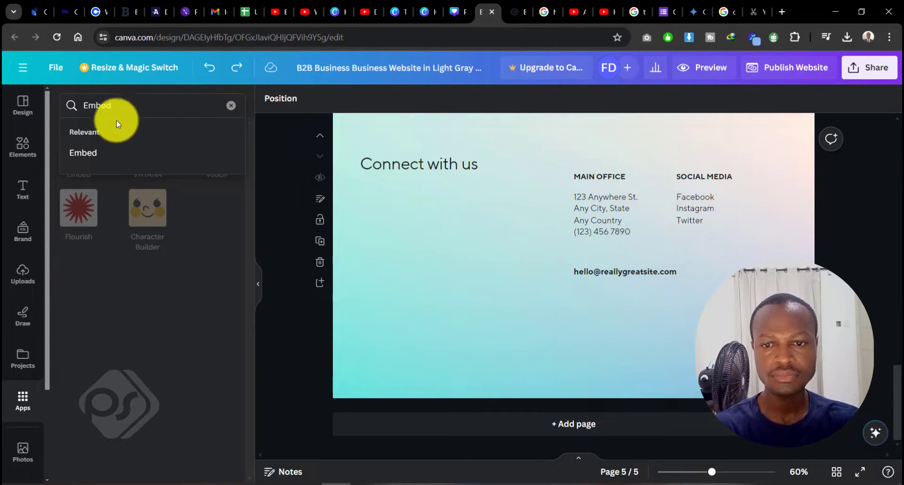
pyautogui.click(89, 151)
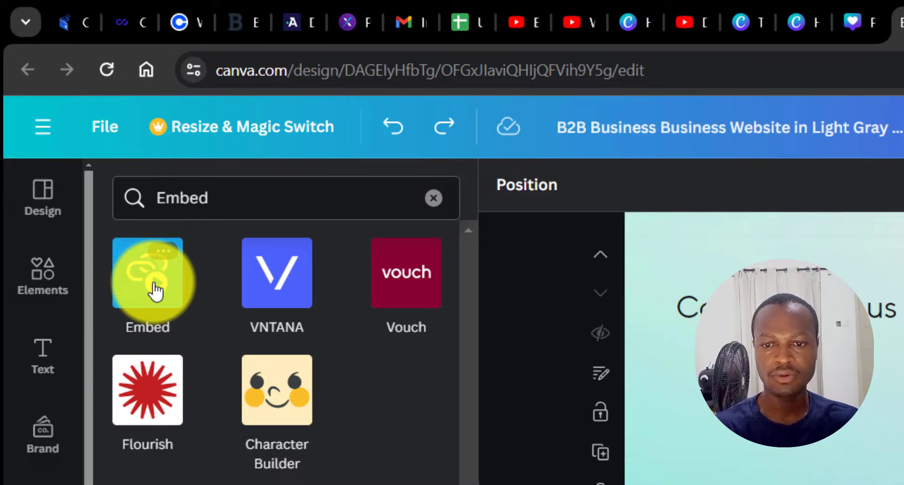
pyautogui.click(156, 287)
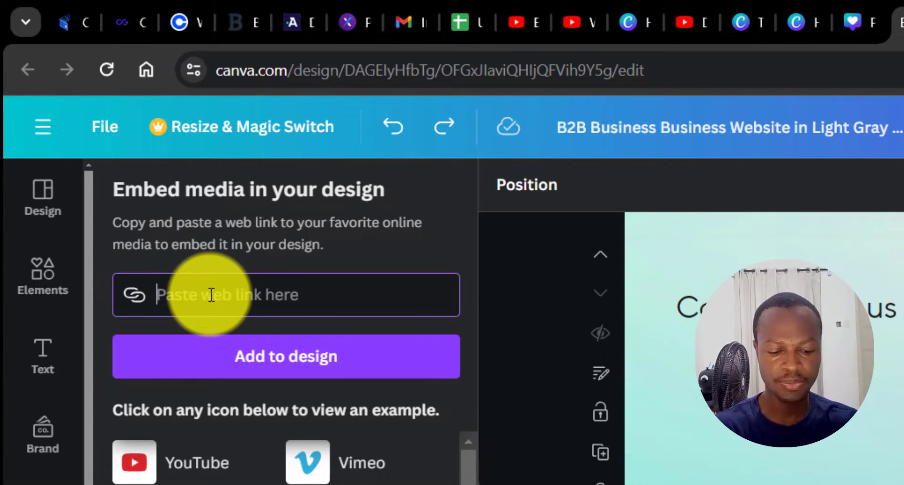
pyautogui.hotkey('ctrl', 'v')
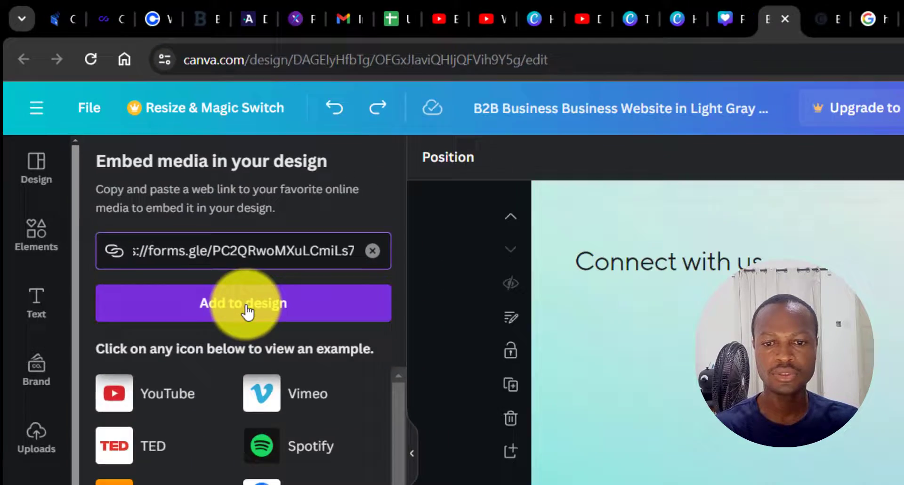
pyautogui.click(248, 310)
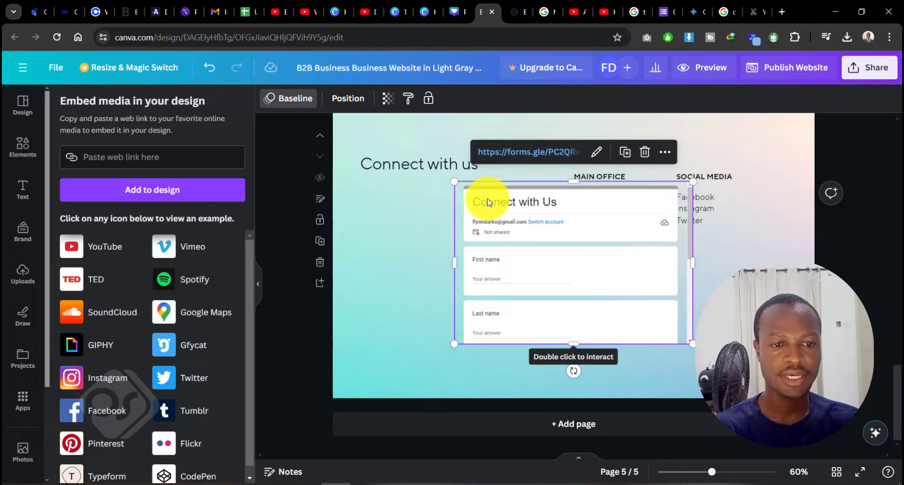
# Step: Move the form embed left under the Connect with us heading, narrowing it and making it taller
pyautogui.moveTo(520, 259); pyautogui.dragTo(411, 263)
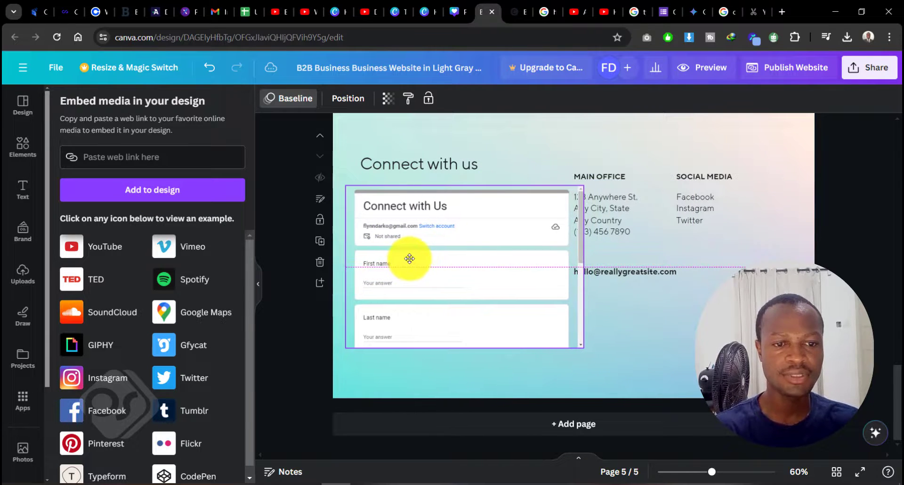
pyautogui.moveTo(584, 265); pyautogui.dragTo(540, 266)
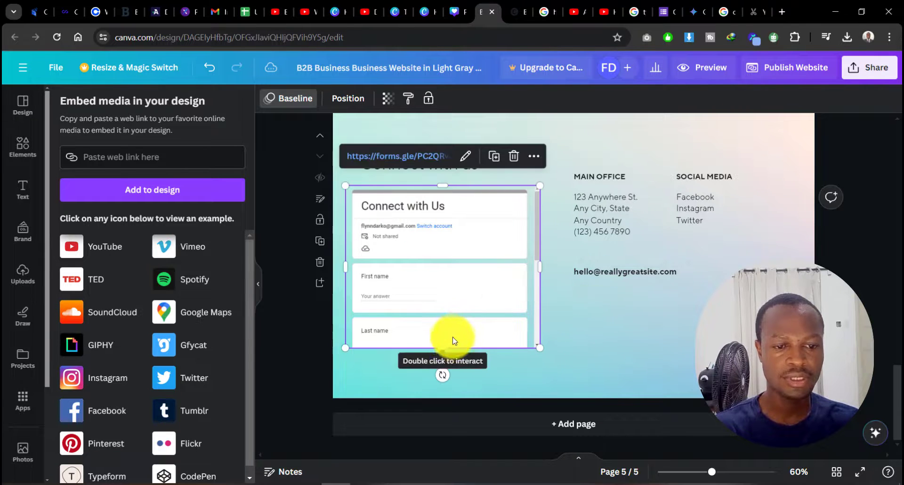
pyautogui.moveTo(443, 348); pyautogui.dragTo(452, 375)
pyautogui.moveTo(431, 200)
pyautogui.mouseDown()
pyautogui.moveTo(431, 186)
pyautogui.moveTo(431, 194)
pyautogui.mouseUp()
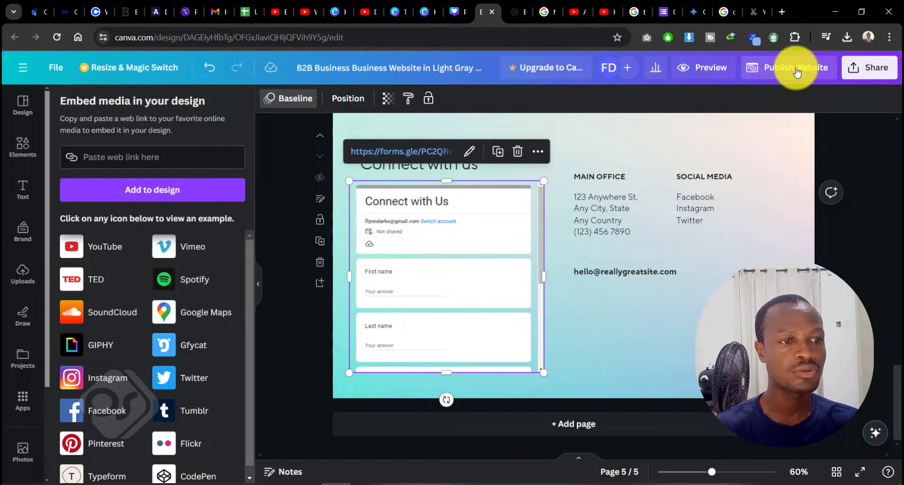
# Step: Republish the website with the embedded form and open the live site
pyautogui.click(780, 71)
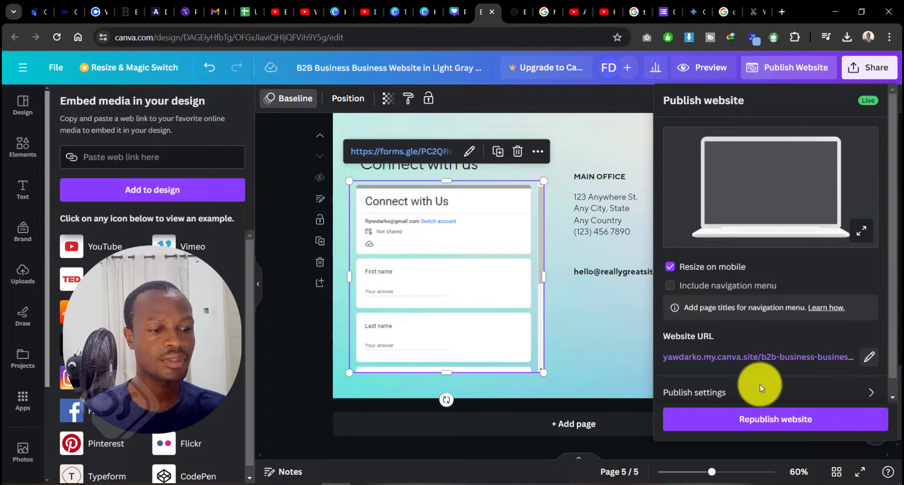
pyautogui.click(749, 424)
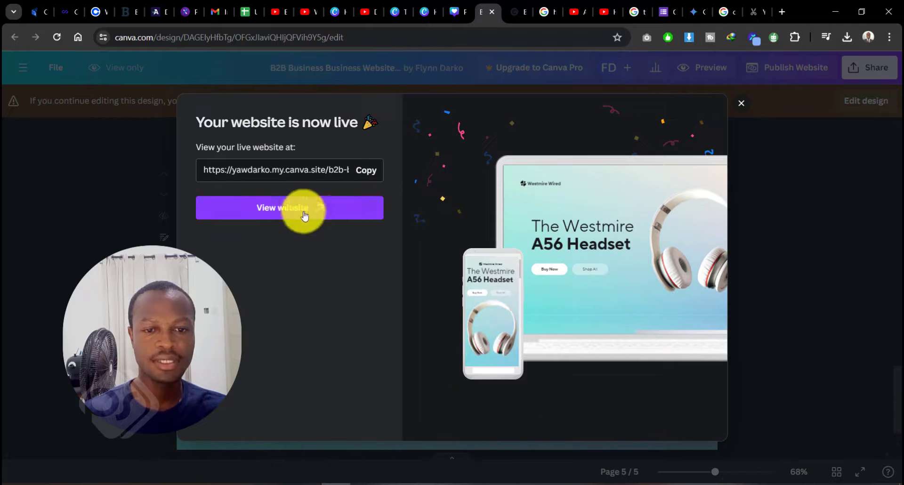
pyautogui.click(285, 215)
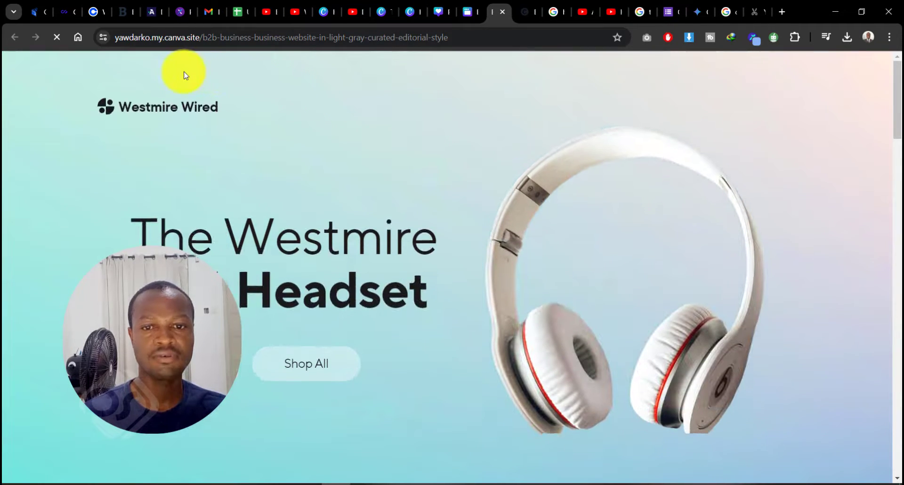
# Step: In the live site's embedded form, set Date of Birth to 02/05/2024 and Class time to Weekday
pyautogui.scroll(-20, 328, 243)
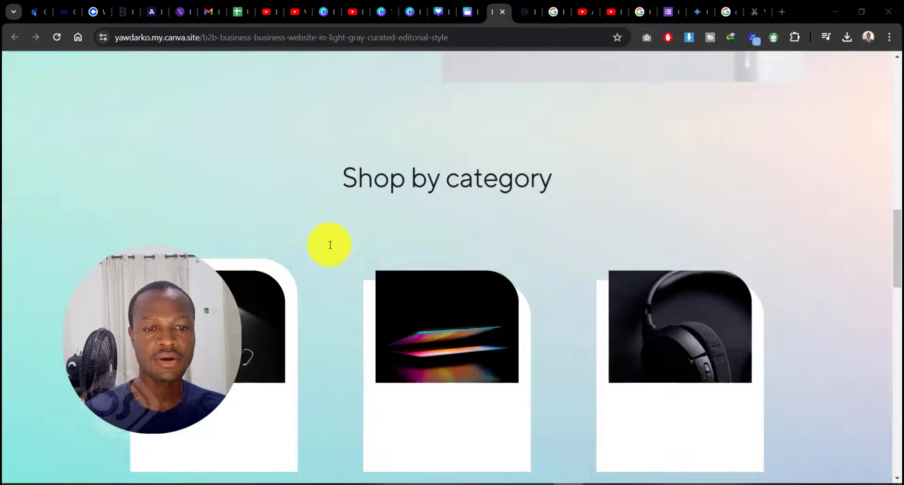
pyautogui.scroll(-10, 329, 245)
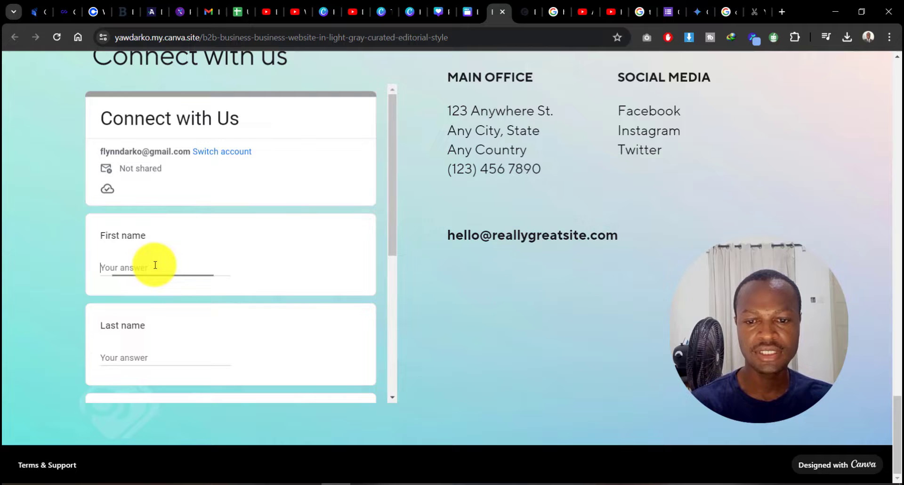
pyautogui.scroll(-1, 207, 280)
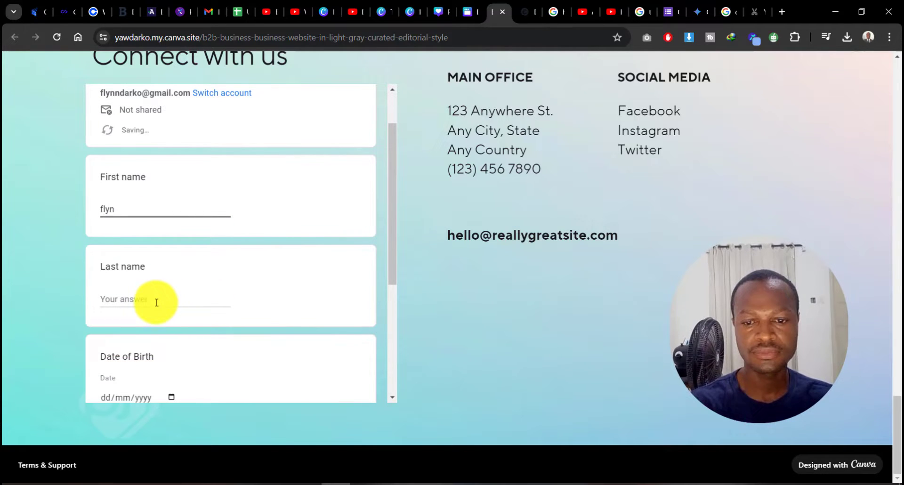
pyautogui.scroll(-2, 155, 301)
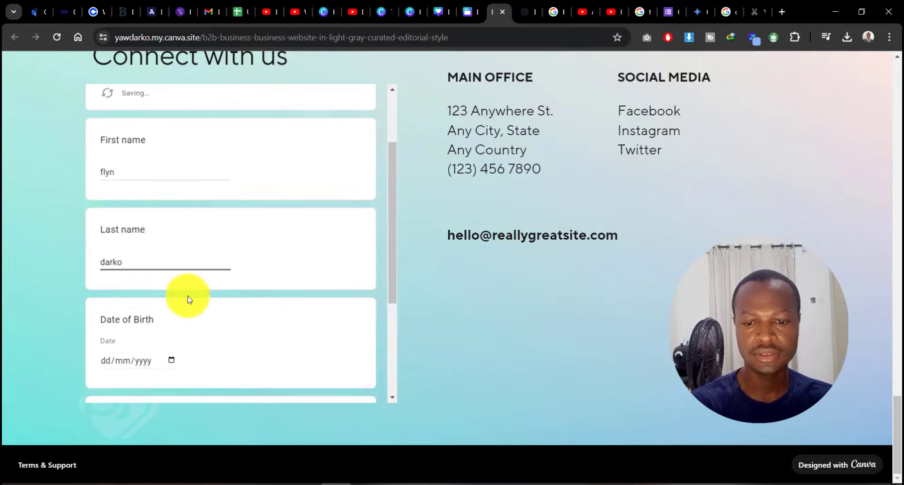
pyautogui.click(171, 281)
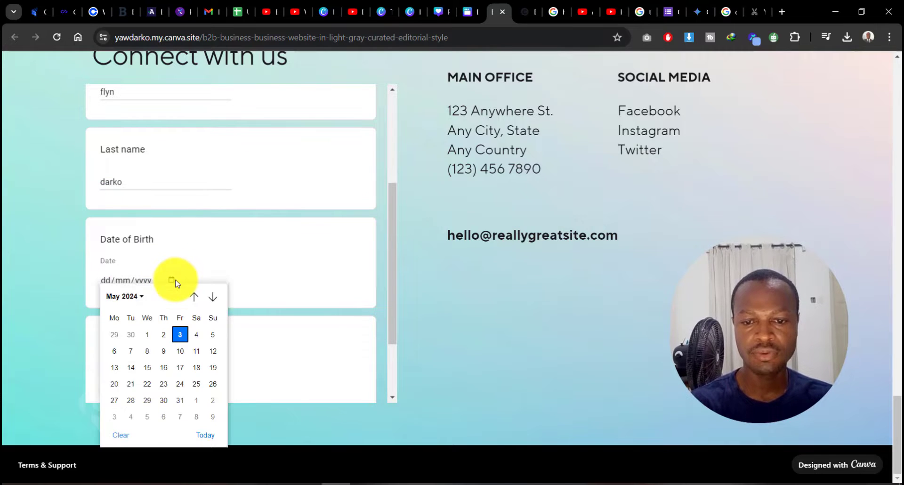
pyautogui.click(164, 334)
pyautogui.scroll(-2, 168, 329)
pyautogui.click(124, 268)
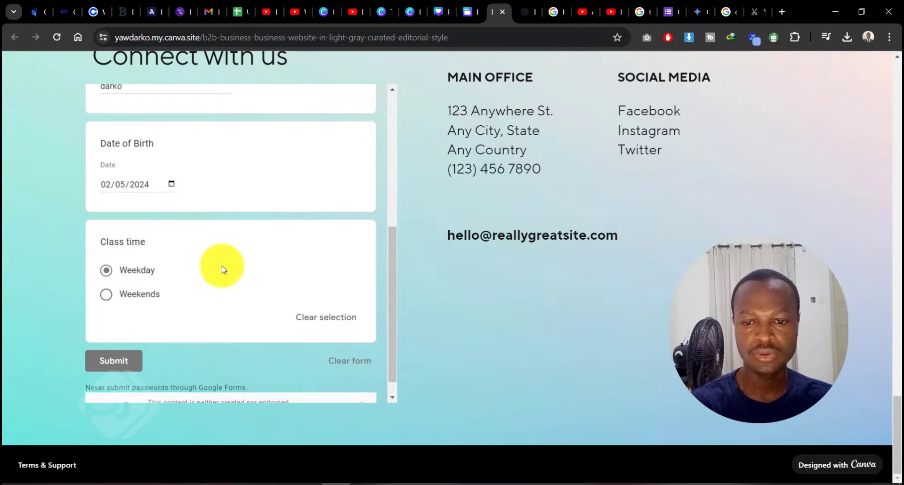
pyautogui.scroll(-1, 224, 266)
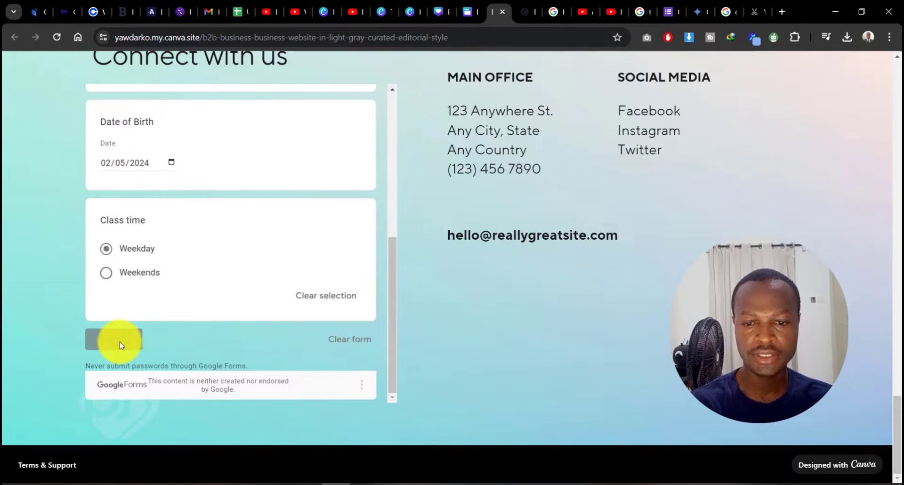
pyautogui.scroll(2, 252, 328)
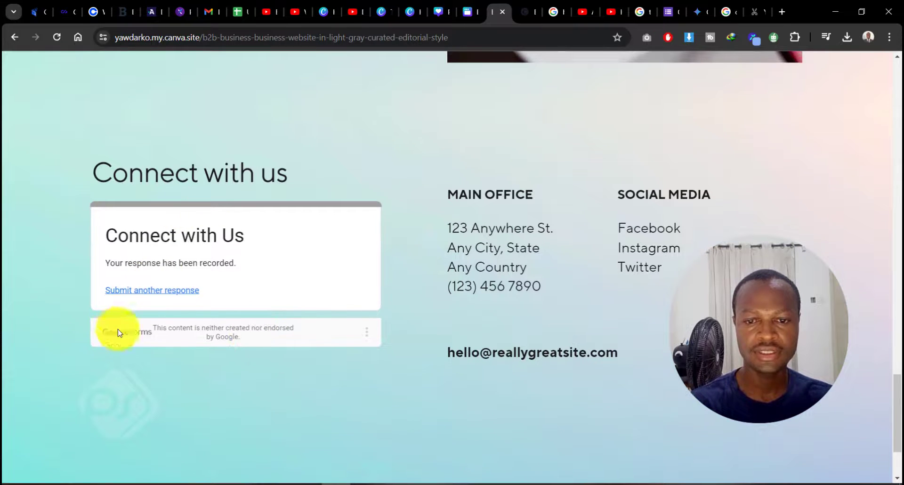